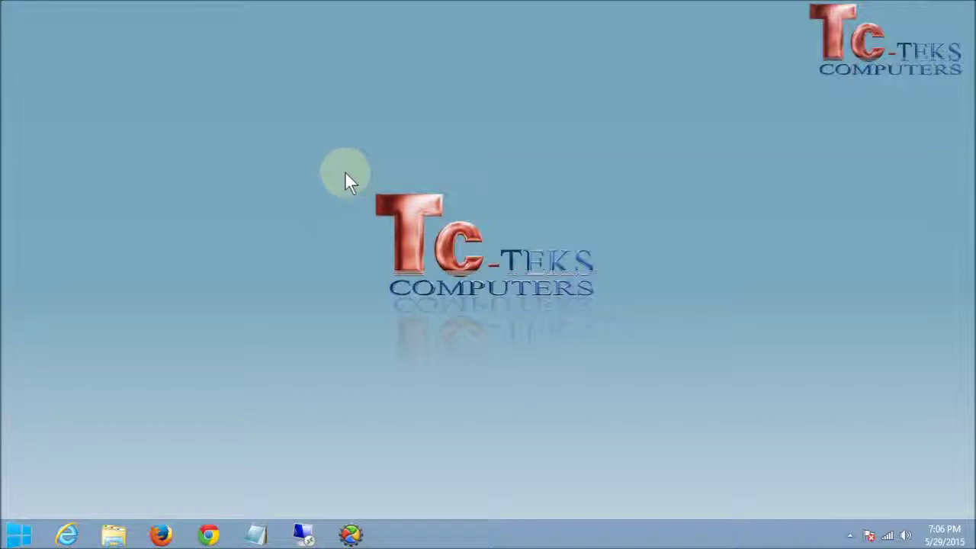
Open Control Panel from the Start menu and go to 'Uninstall a program' (Programs and Features).
left_click(20, 535)
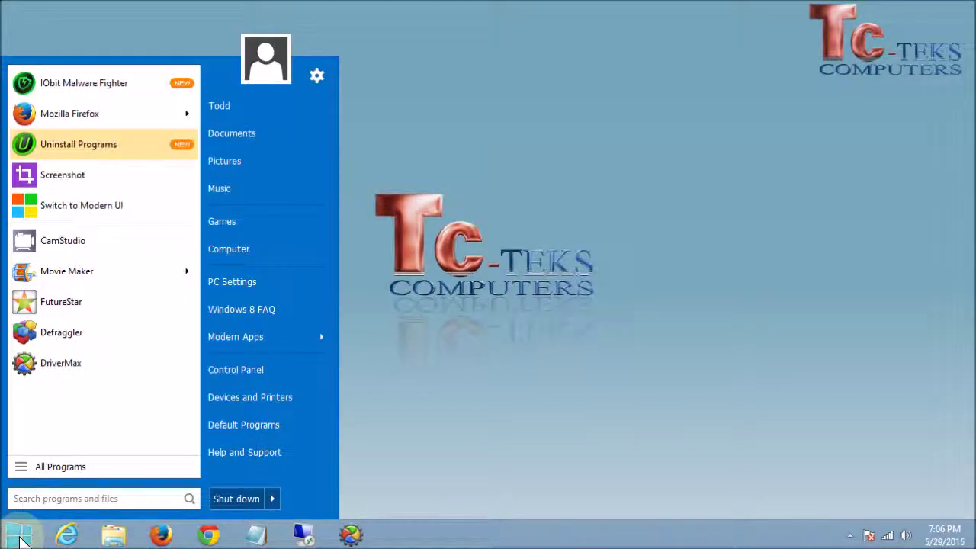
left_click(262, 369)
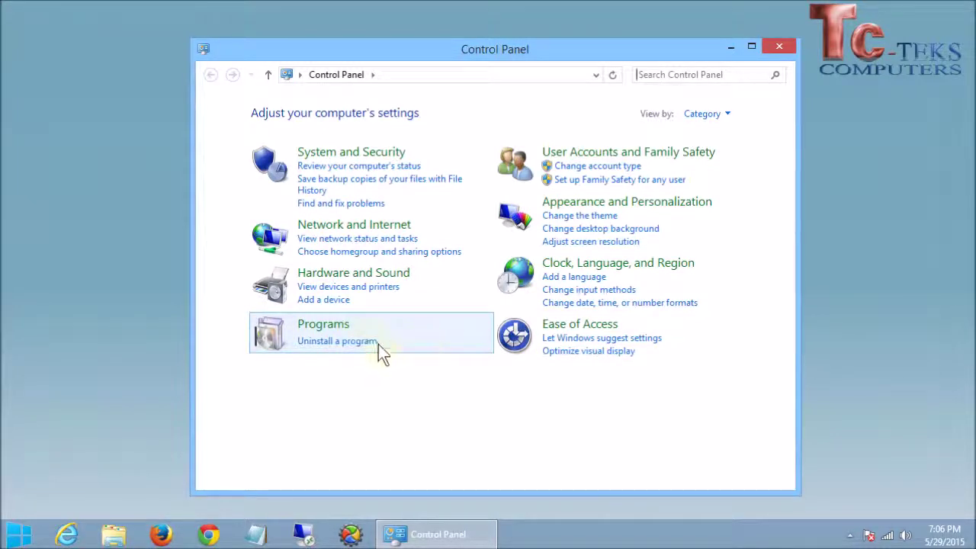
left_click(341, 342)
left_click(347, 343)
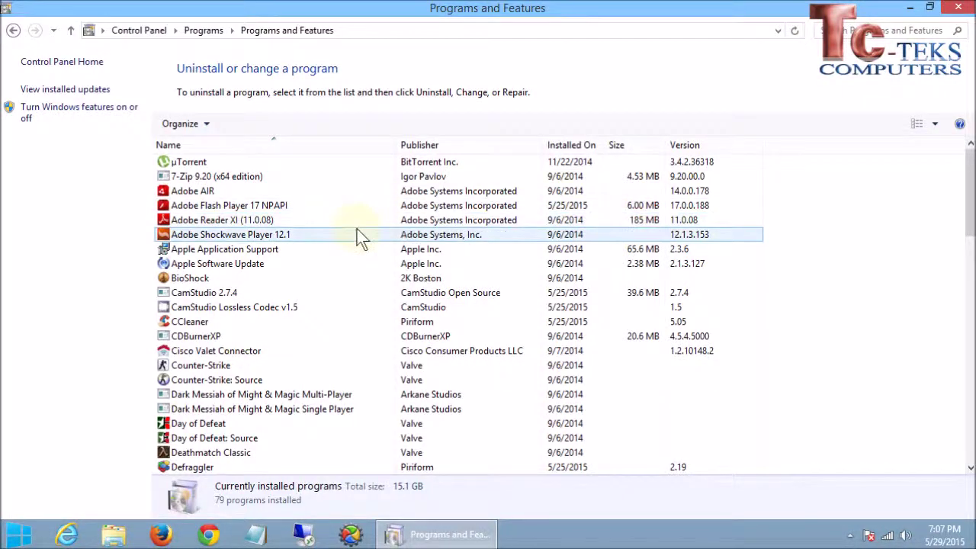
Scroll down the installed programs list and select DriverMax 7.
left_click(237, 322)
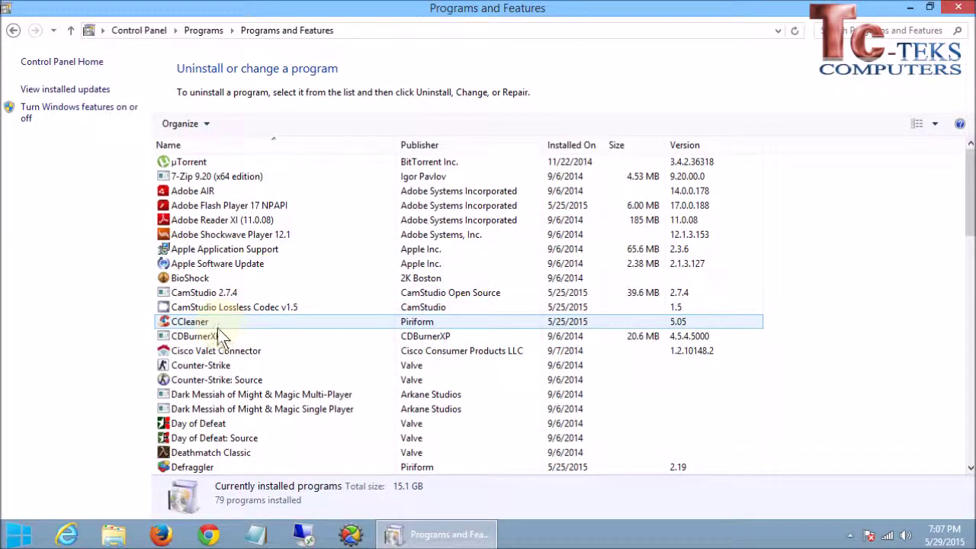
scroll(221, 332, "down", 1)
scroll(218, 330, "down", 1)
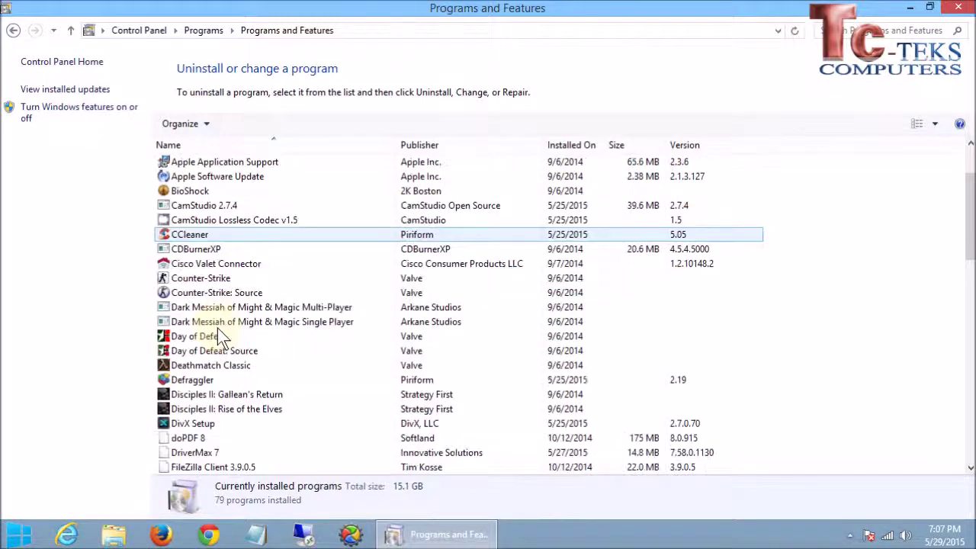
scroll(218, 329, "down", 1)
scroll(218, 330, "down", 1)
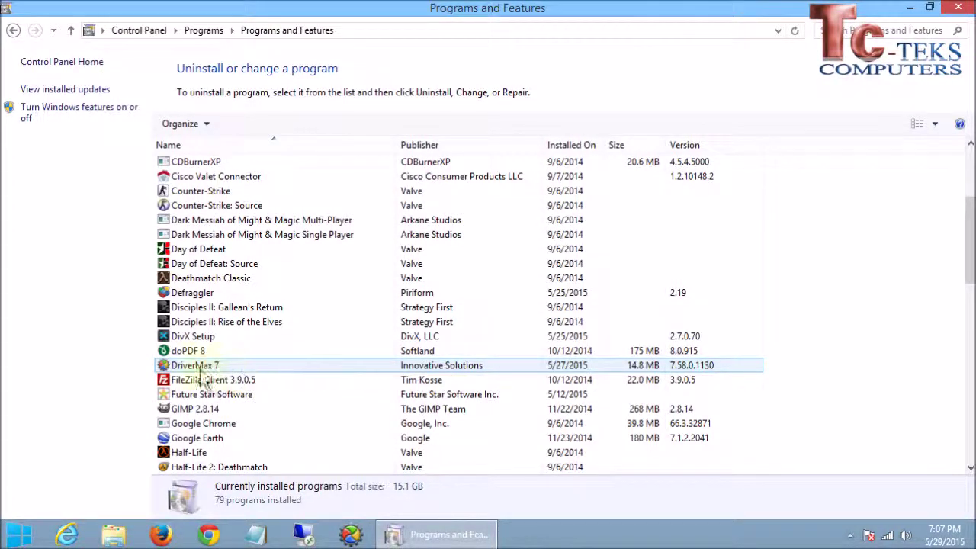
left_click(202, 366)
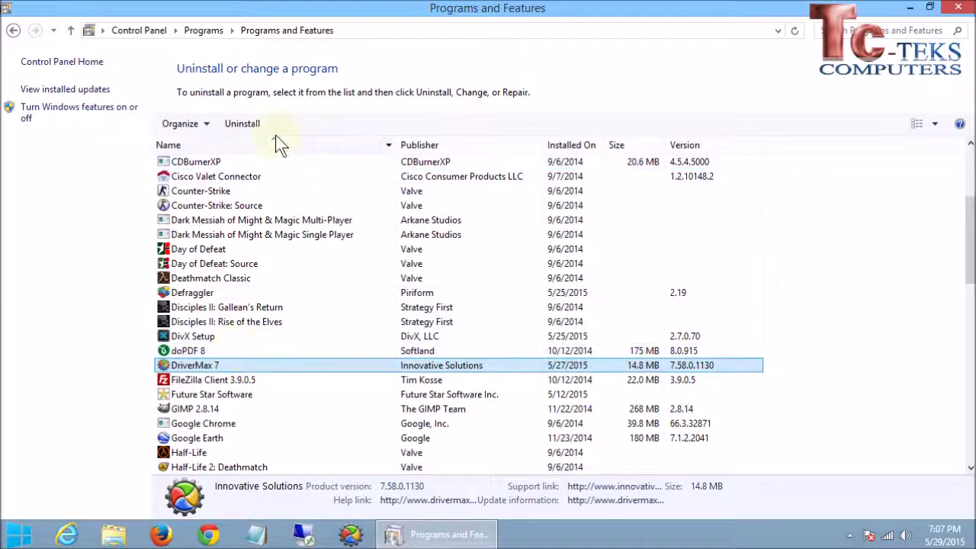
Uninstall DriverMax 7, confirm removal, dismiss the success message, and sort programs newest-first by install date.
left_click(238, 126)
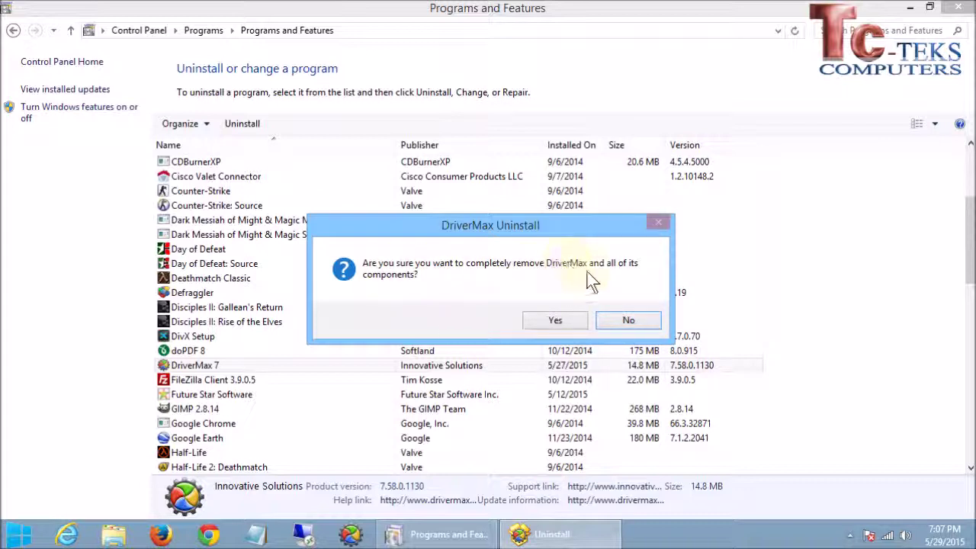
left_click(558, 320)
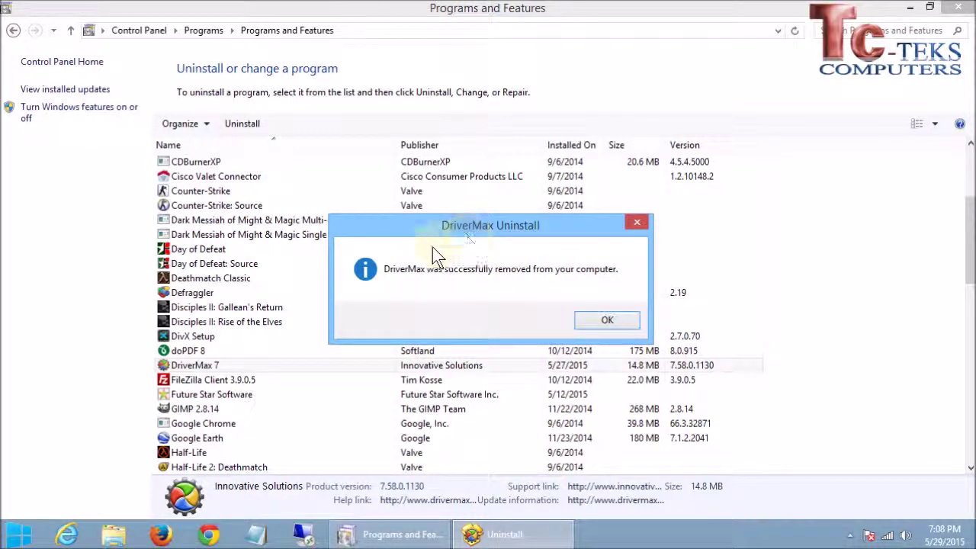
left_click(604, 323)
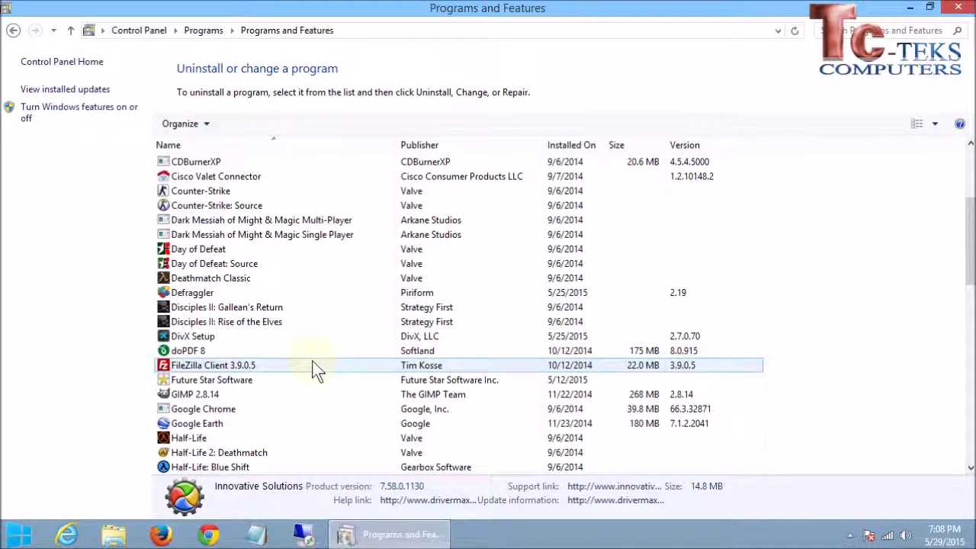
mouse_move(274, 145)
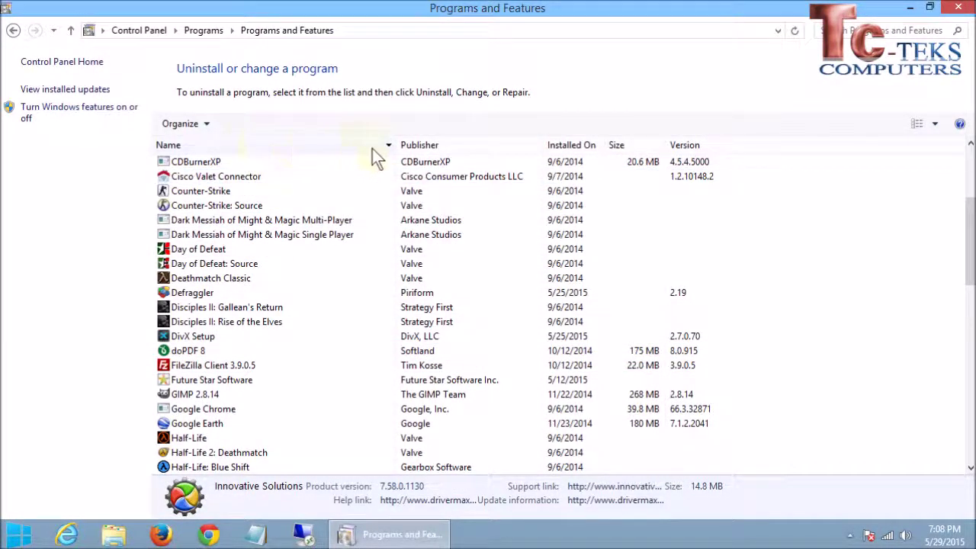
left_click(571, 145)
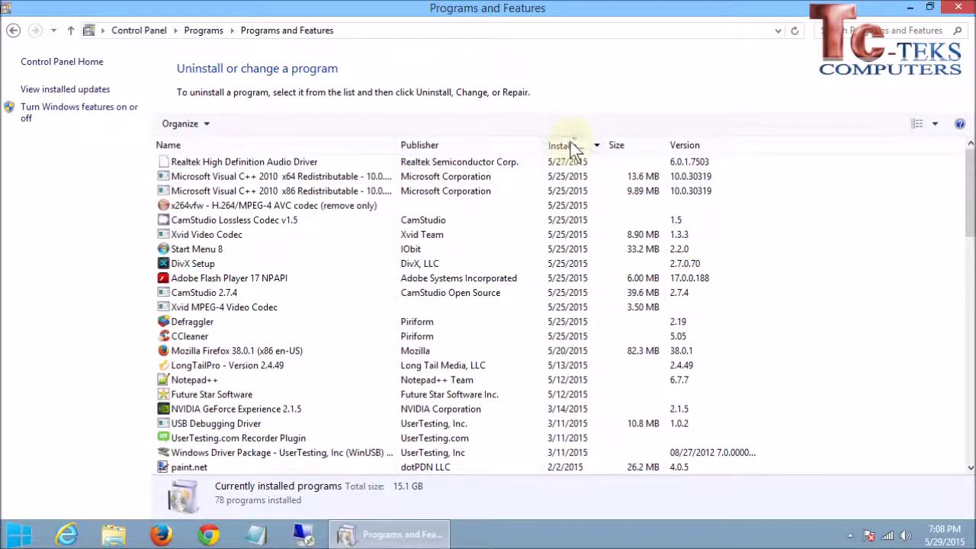
left_click(571, 145)
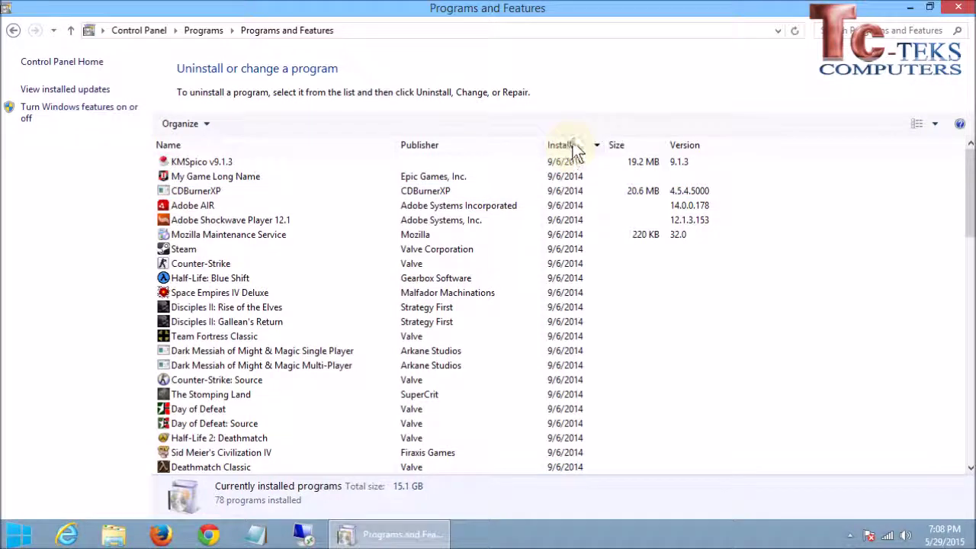
left_click(630, 146)
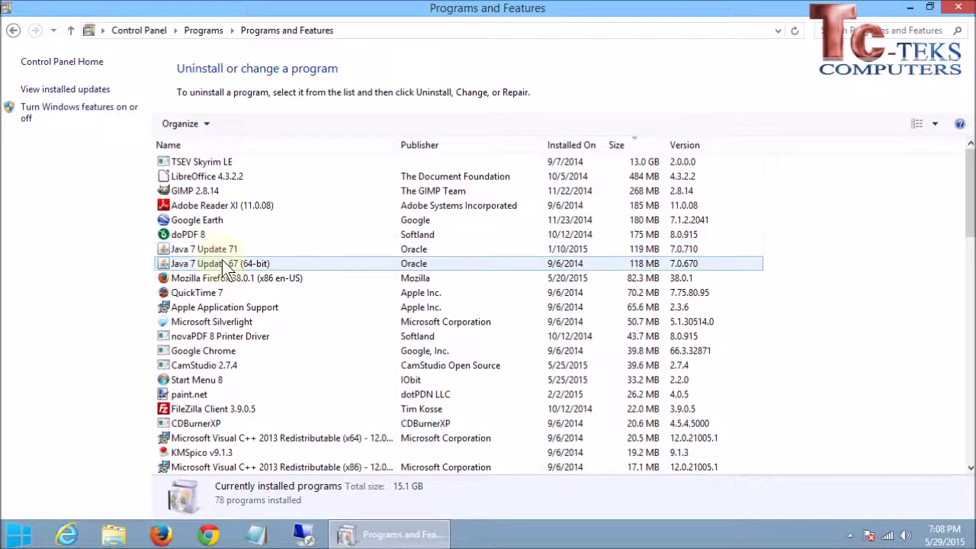
left_click(202, 161)
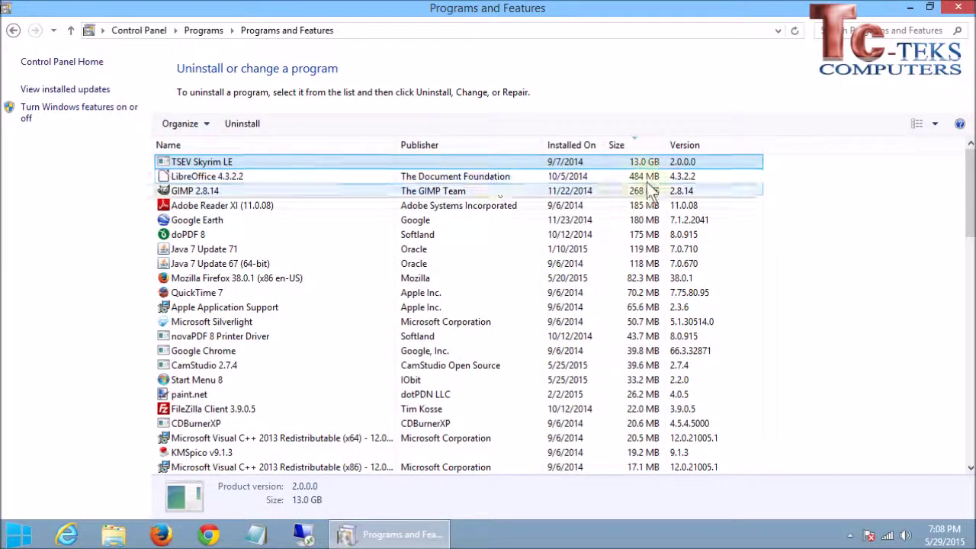
left_click(264, 144)
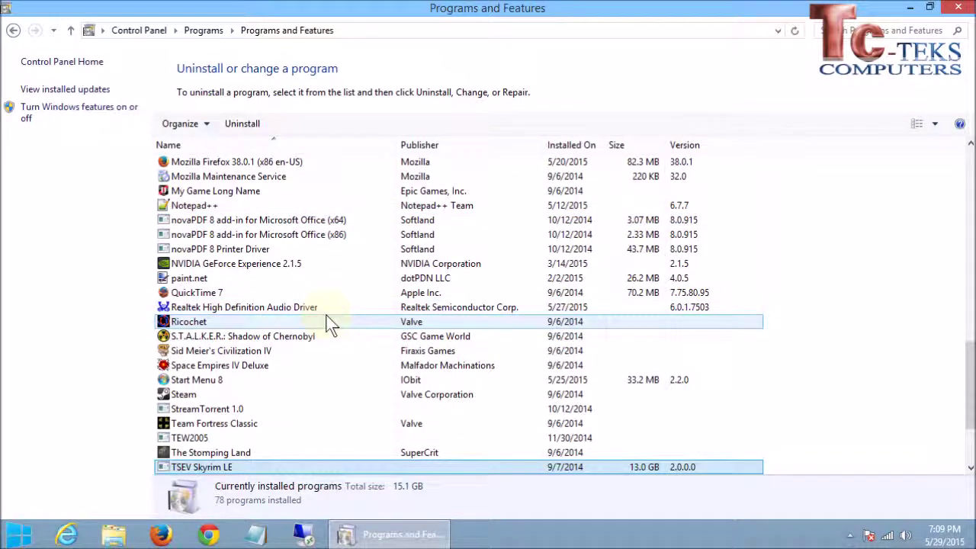
Scroll back up the installed programs list and select Defraggler.
scroll(330, 324, "up", 1)
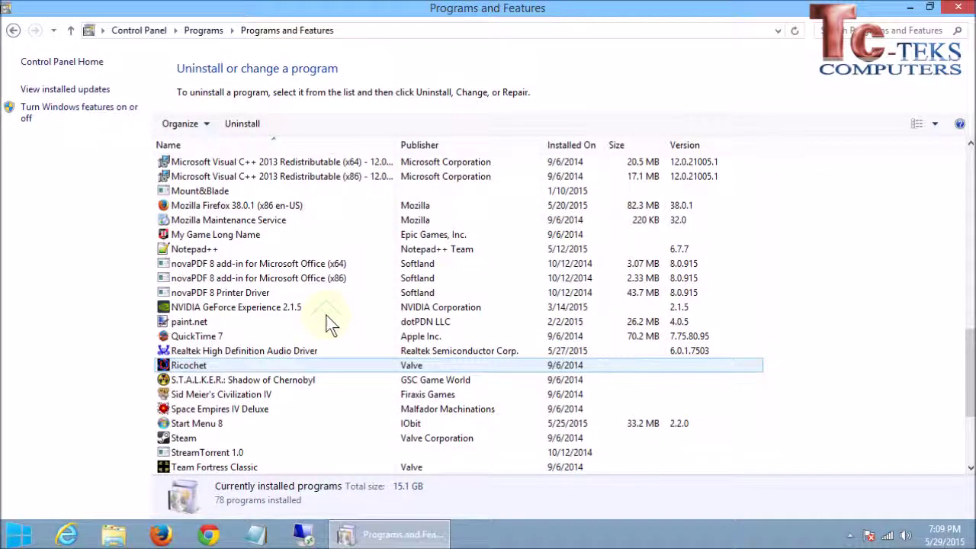
scroll(329, 324, "up", 3)
scroll(330, 324, "up", 1)
scroll(329, 324, "up", 3)
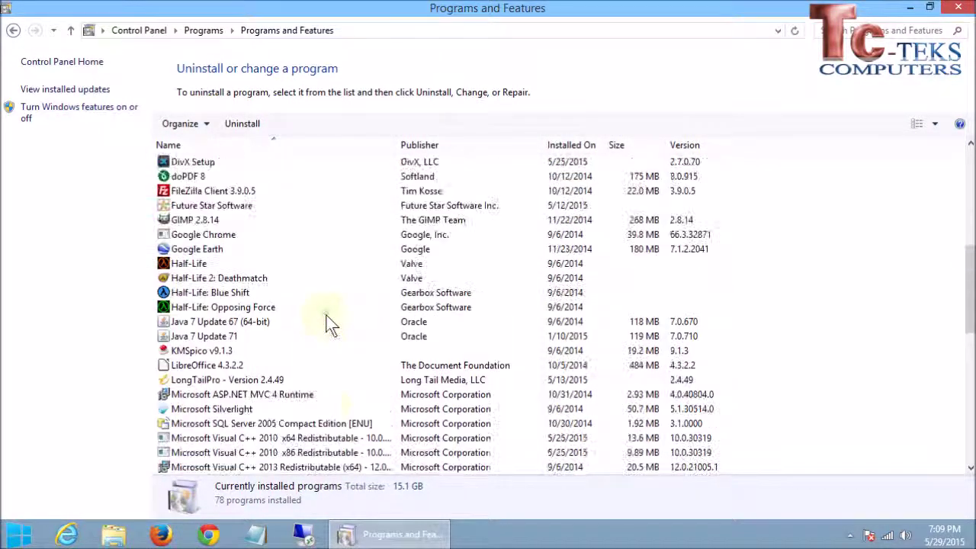
scroll(330, 323, "up", 1)
scroll(329, 324, "up", 1)
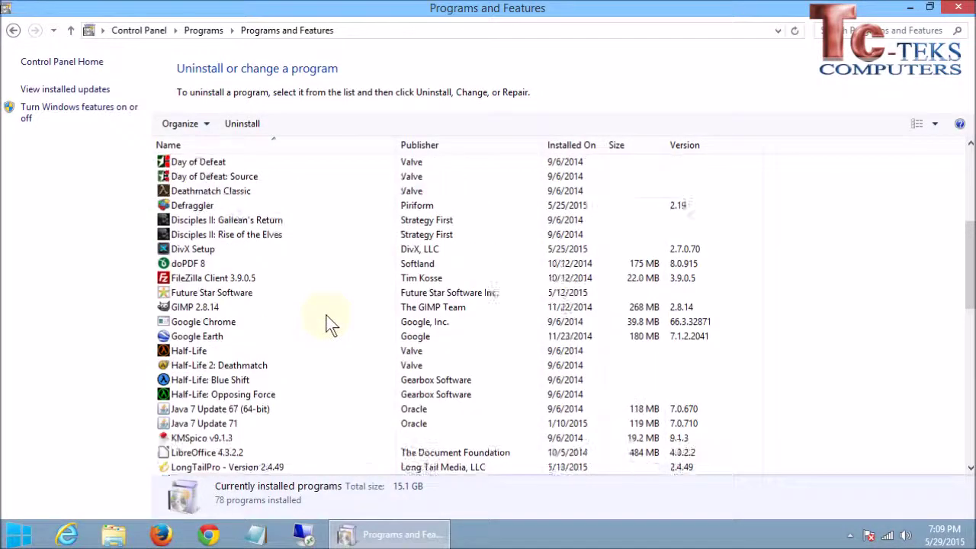
scroll(326, 322, "up", 1)
left_click(251, 250)
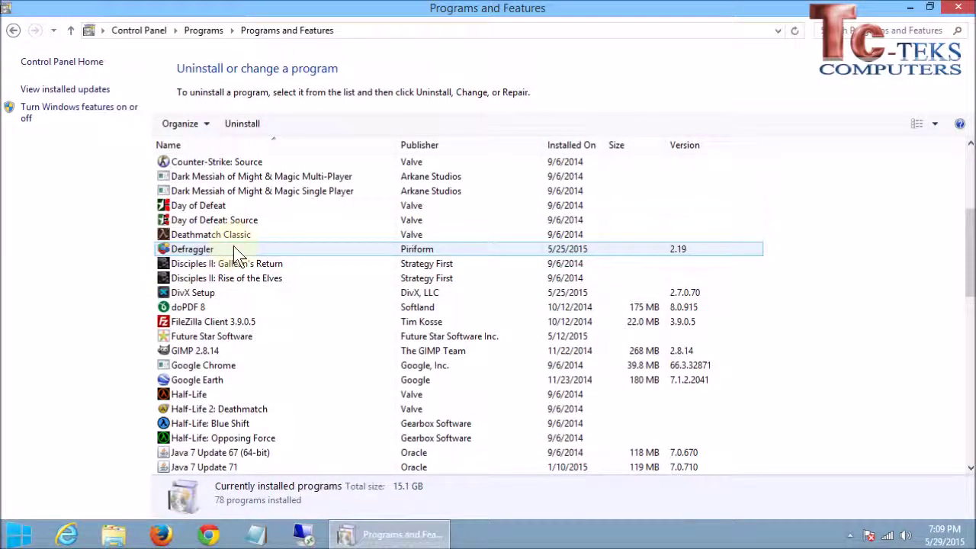
left_click(241, 248)
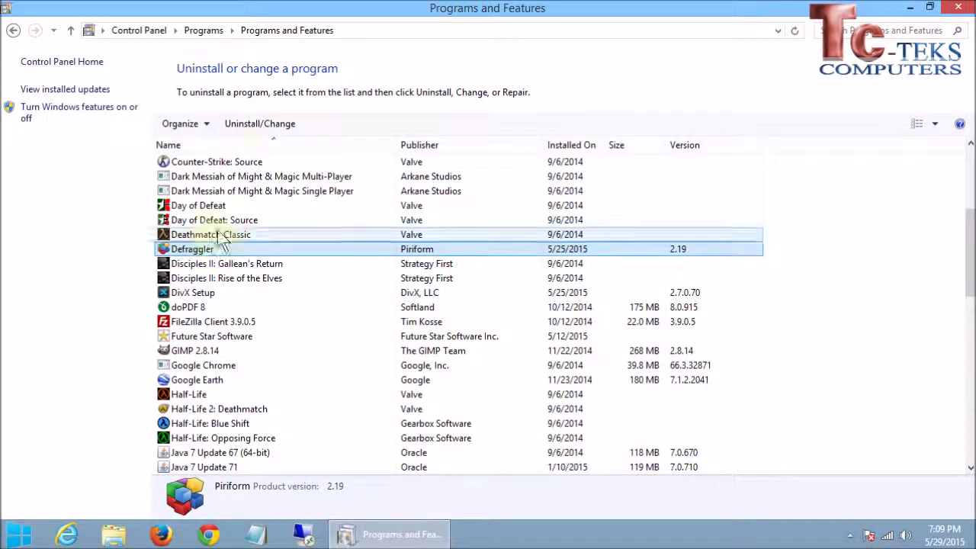
Uninstall Defraggler 2.19 through its wizard to Finish, then close Programs and Features.
left_click(265, 128)
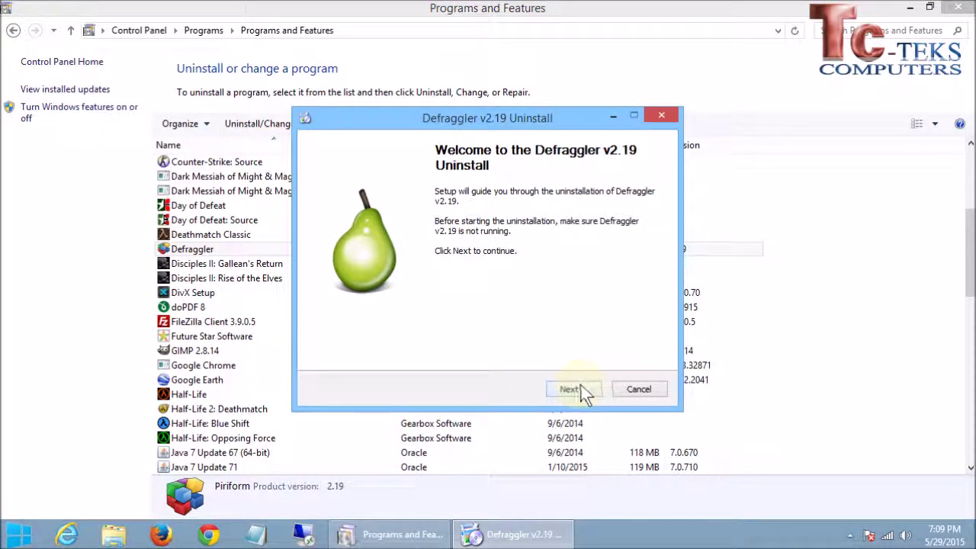
left_click(581, 390)
left_click(587, 389)
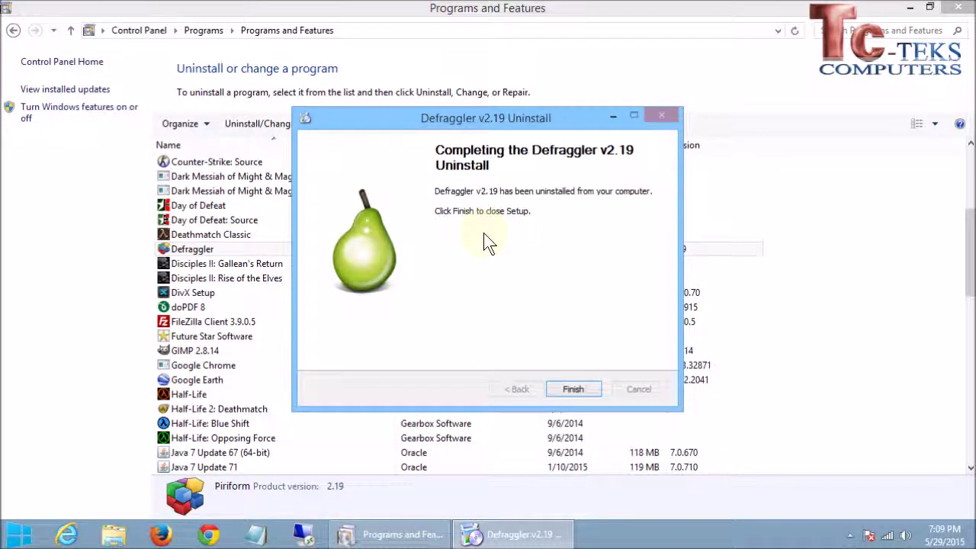
left_click(582, 391)
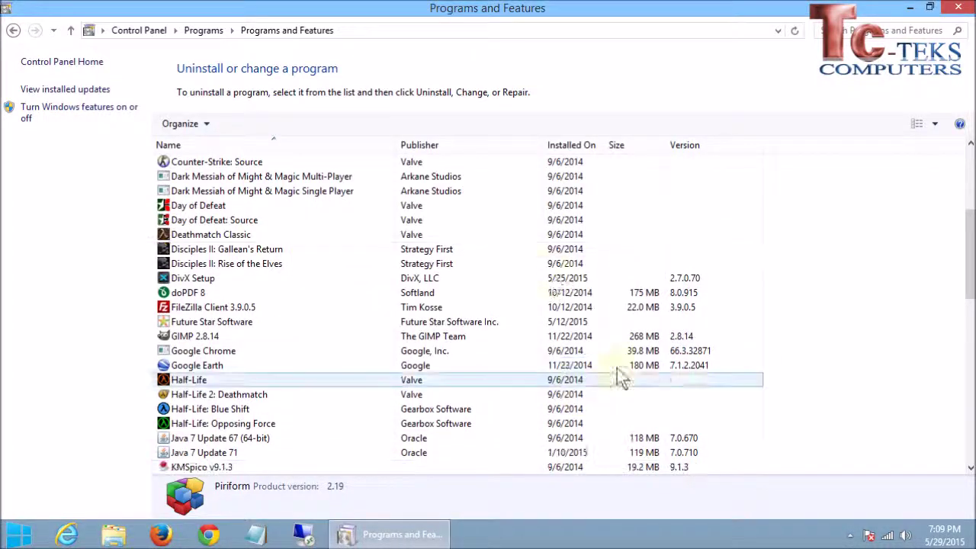
key("Down")
key("Down")
key("Down")
key("Down")
key("Down")
key("Down")
key("Down")
key("Down")
key("Up")
key("Up")
key("Up")
key("Up")
key("Up")
key("Up")
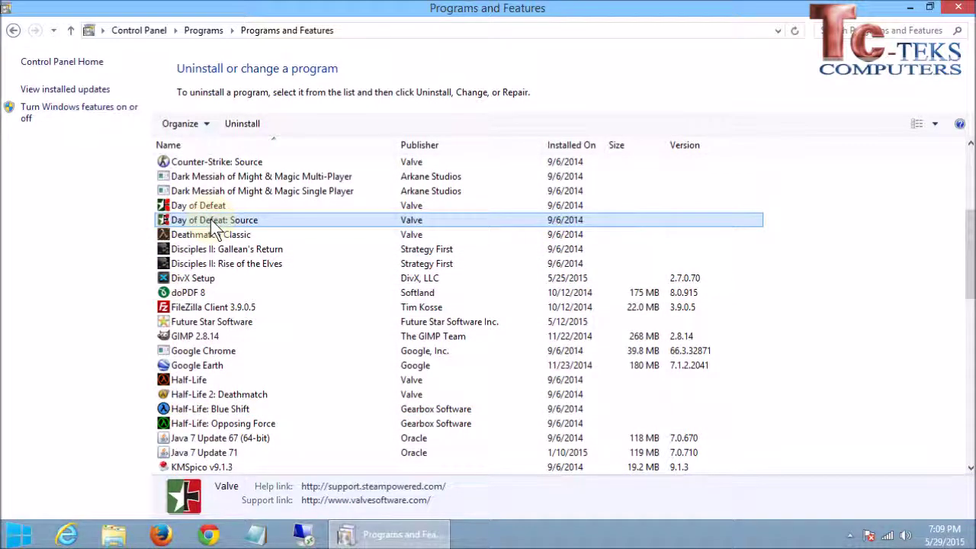
left_click(953, 11)
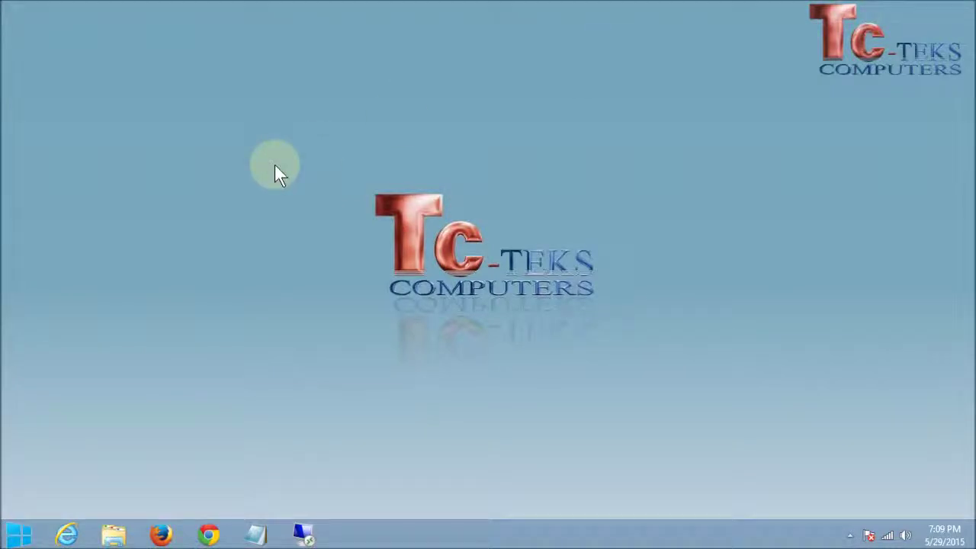
Switch from the Start menu to the Modern UI full-screen Start screen.
left_click(18, 534)
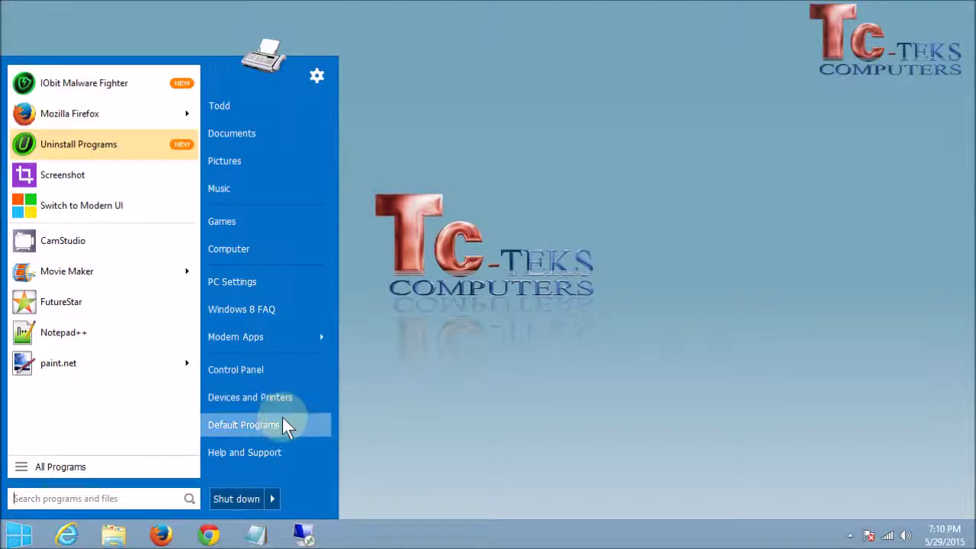
left_click(318, 350)
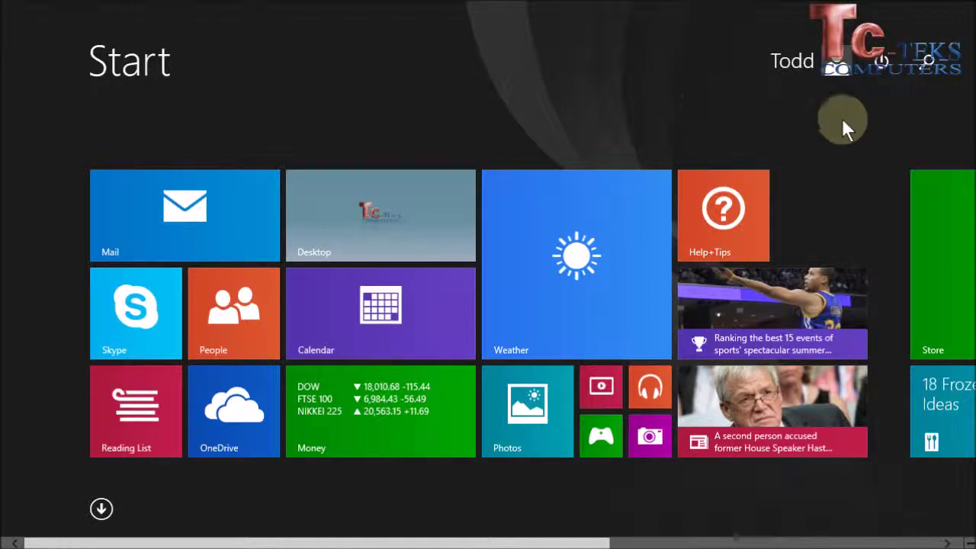
Search 'control' in the Search charm, open Control Panel, then its installed programs list.
left_click(930, 61)
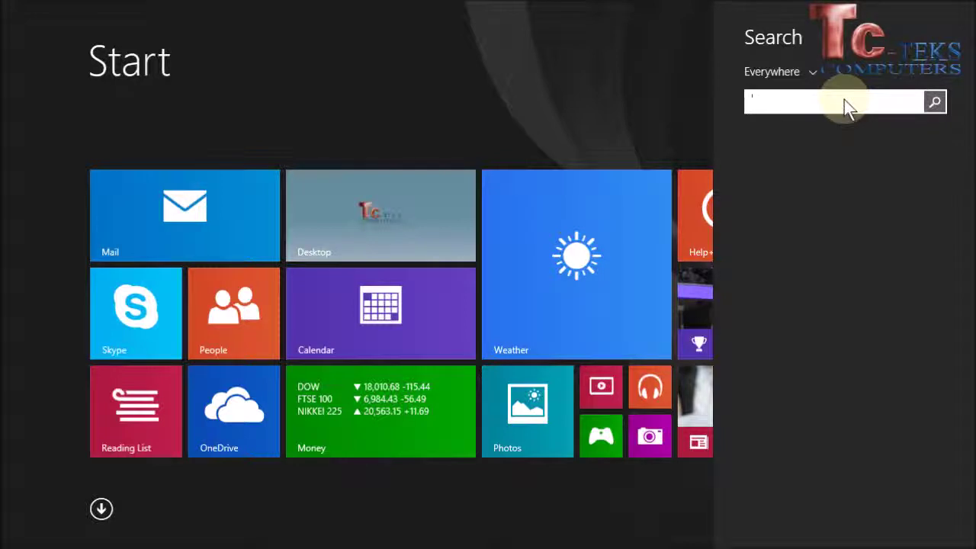
type("contro")
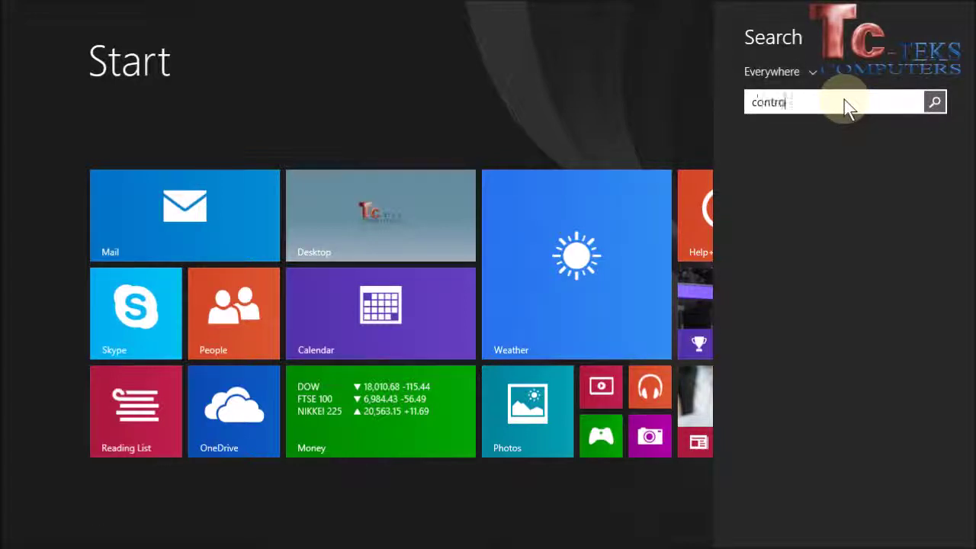
type("l Panel")
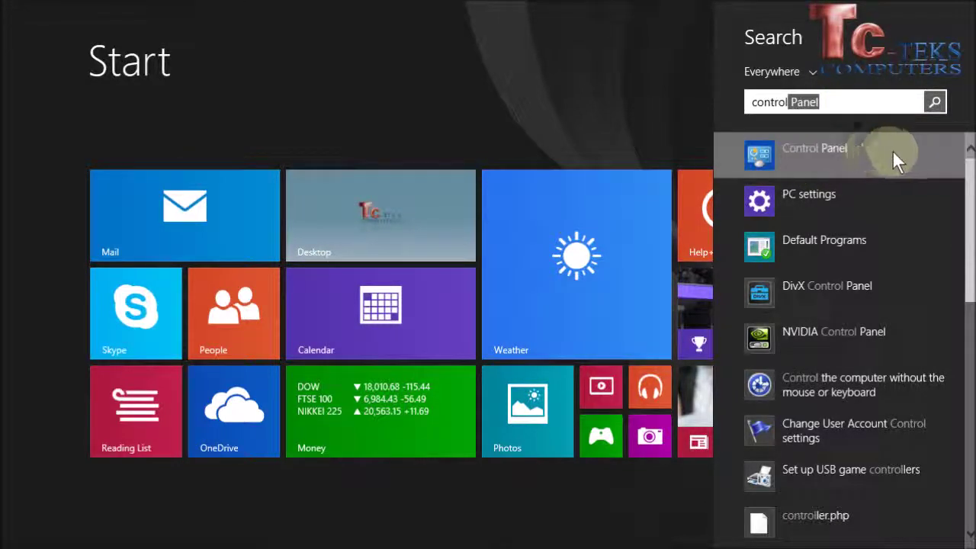
left_click(822, 146)
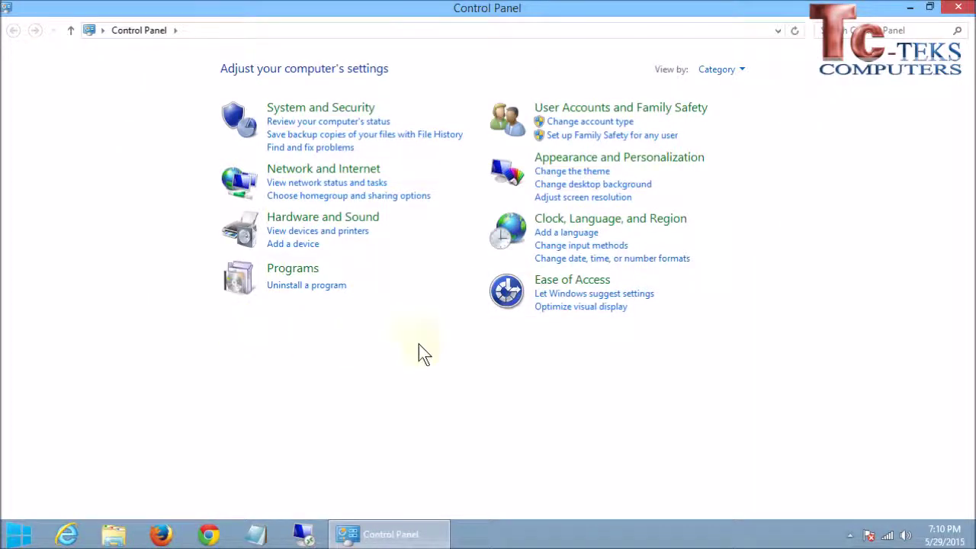
left_click(300, 286)
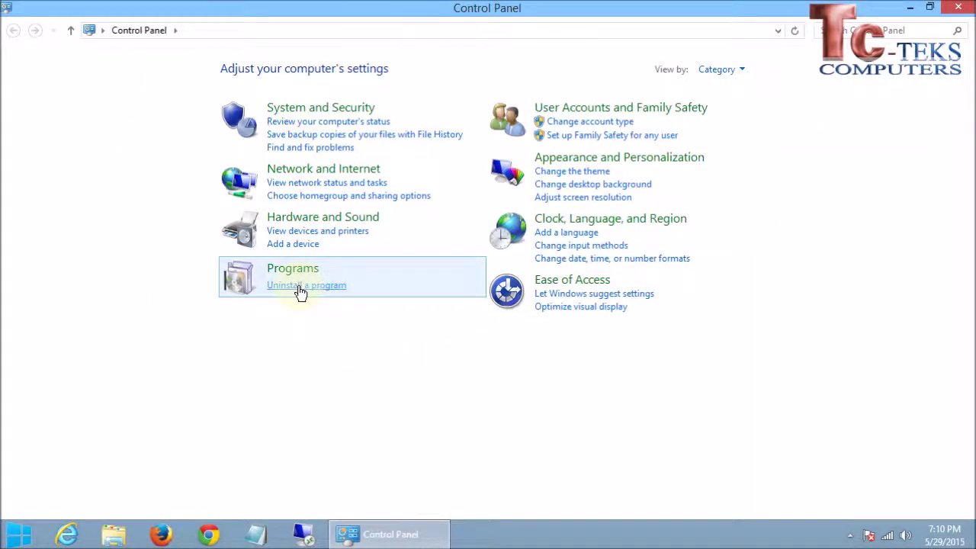
Select CCleaner 5.05 and run its uninstaller through Next, Uninstall and Finish.
left_click(228, 321)
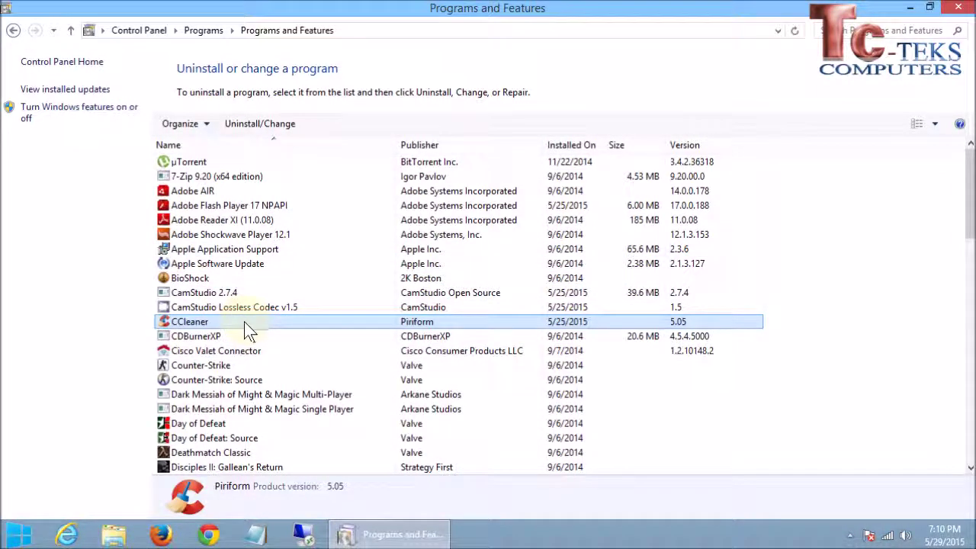
left_click(271, 123)
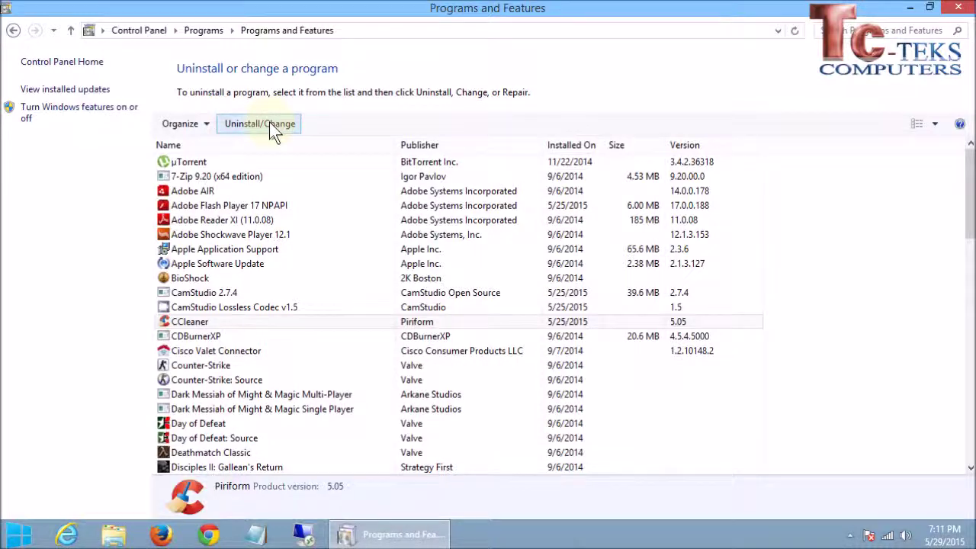
left_click(574, 389)
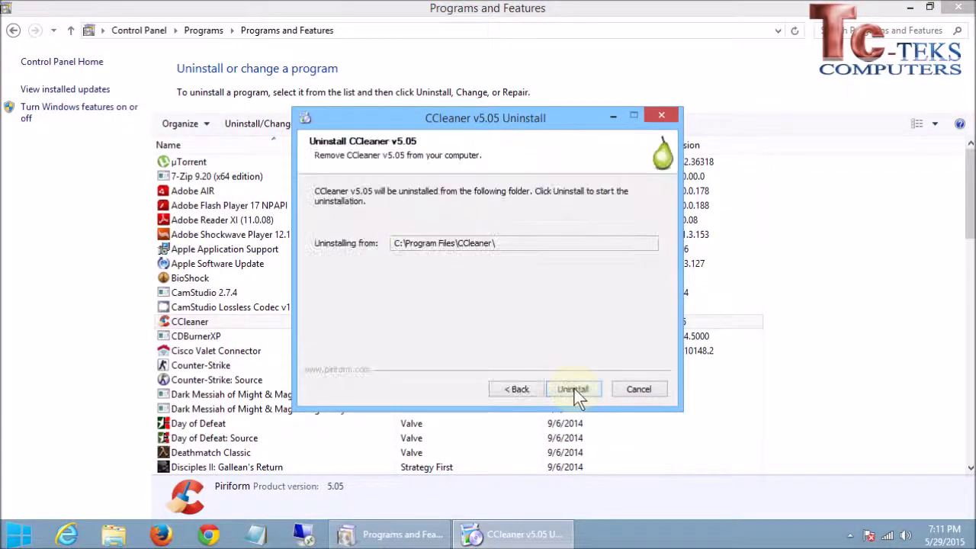
left_click(573, 389)
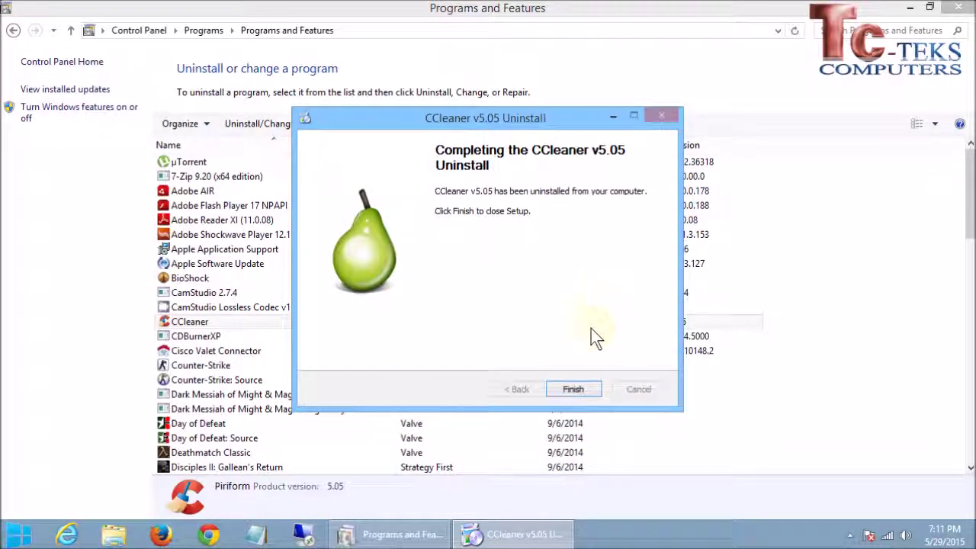
left_click(579, 389)
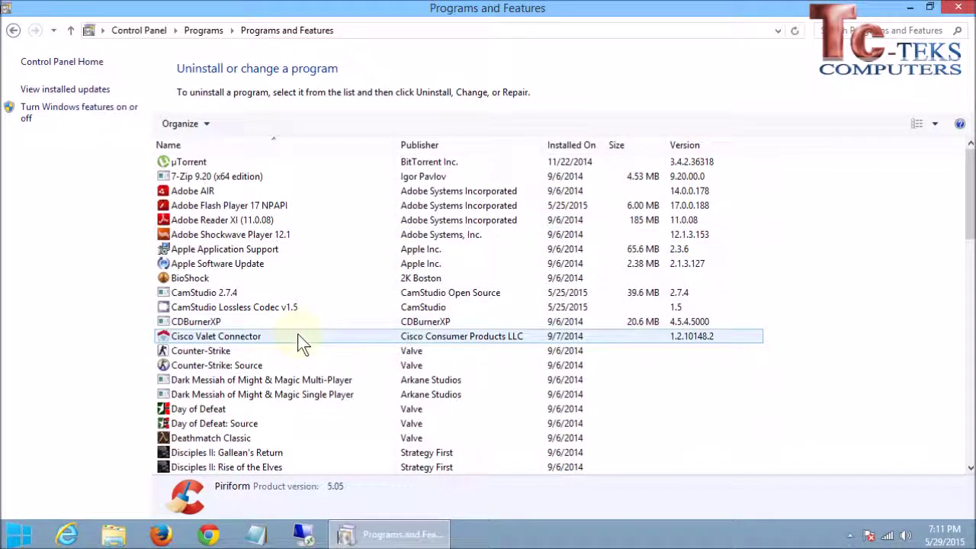